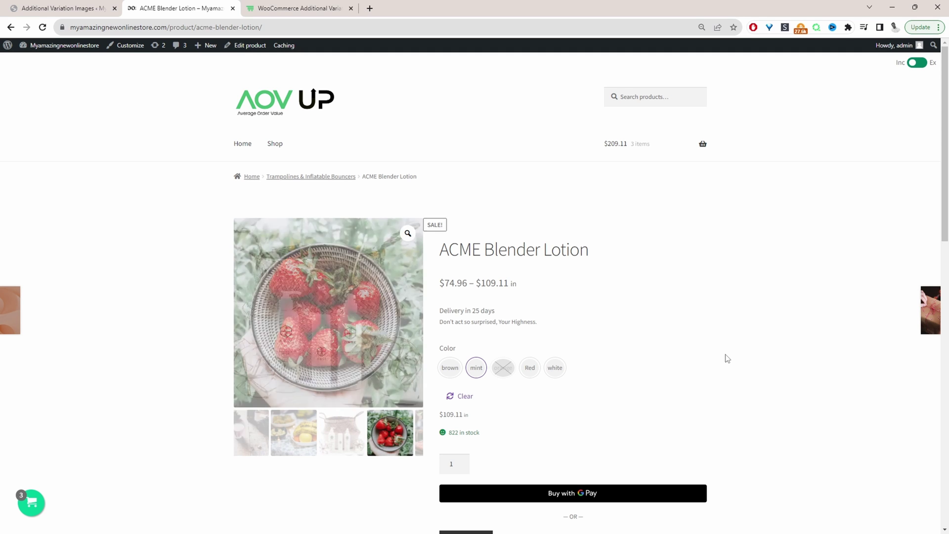
Step: Go from the Additional Variation Images plugin page to the WordPress admin Dashboard
left_click(304, 6)
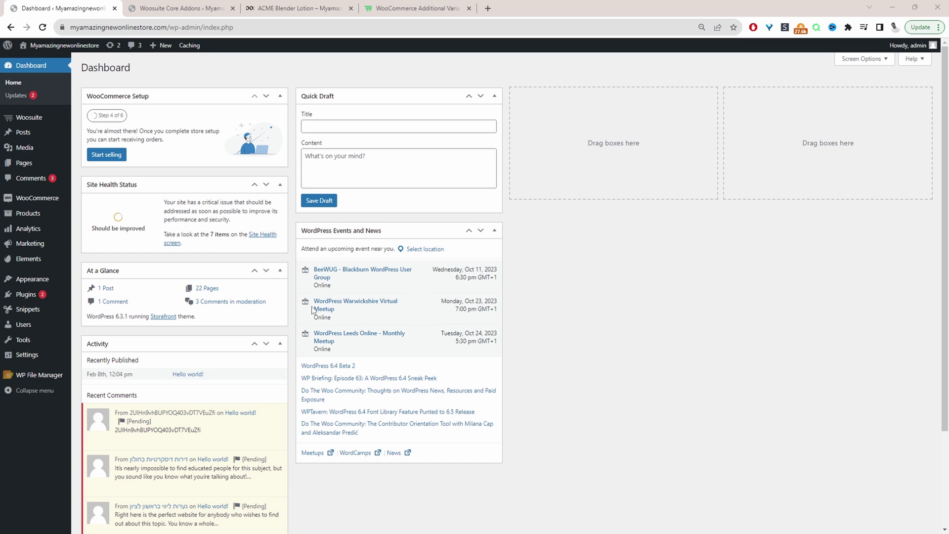
Step: Switch to the Woosuite Core Addons page with Additional Variation Images enabled
mouse_move(27, 296)
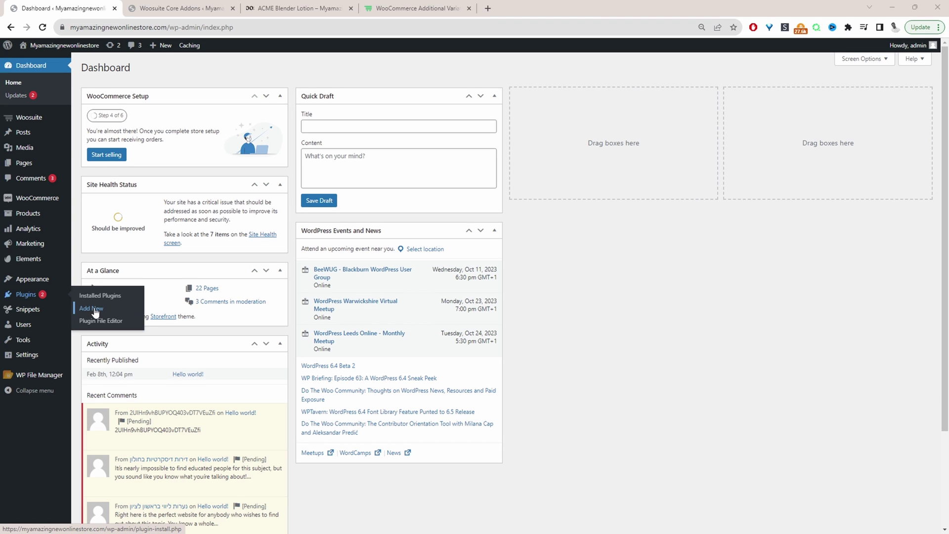
mouse_move(30, 119)
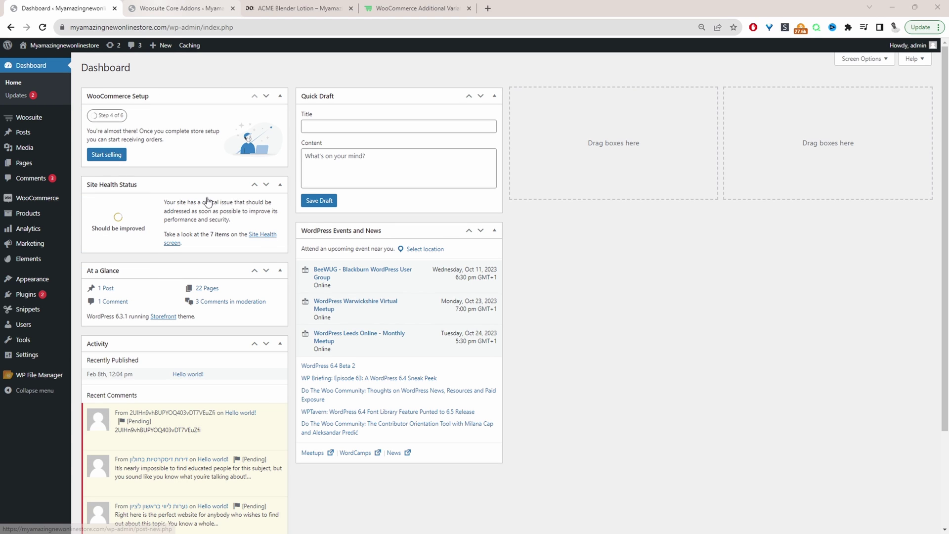
key("ctrl+Tab")
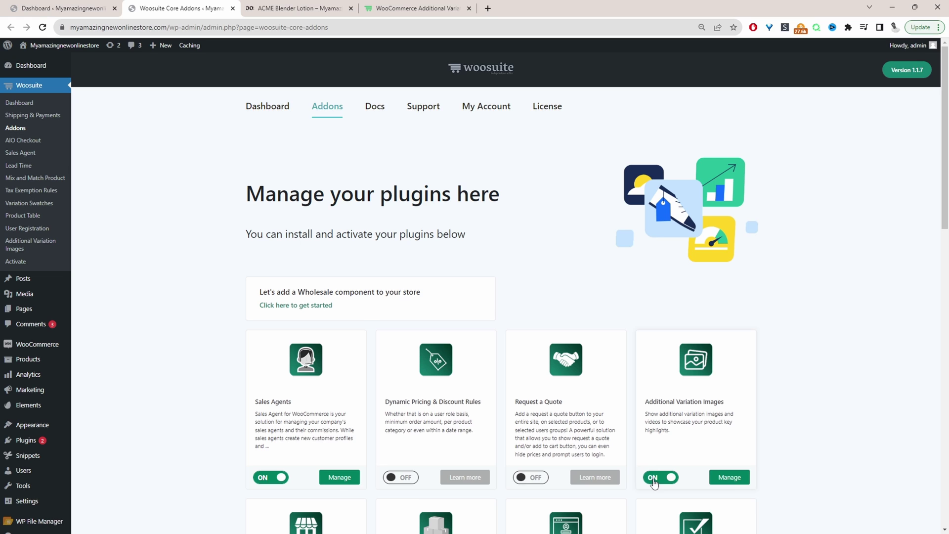
Step: Open Manage on the Additional Variation Images addon card
scroll(657, 477, "down", 2)
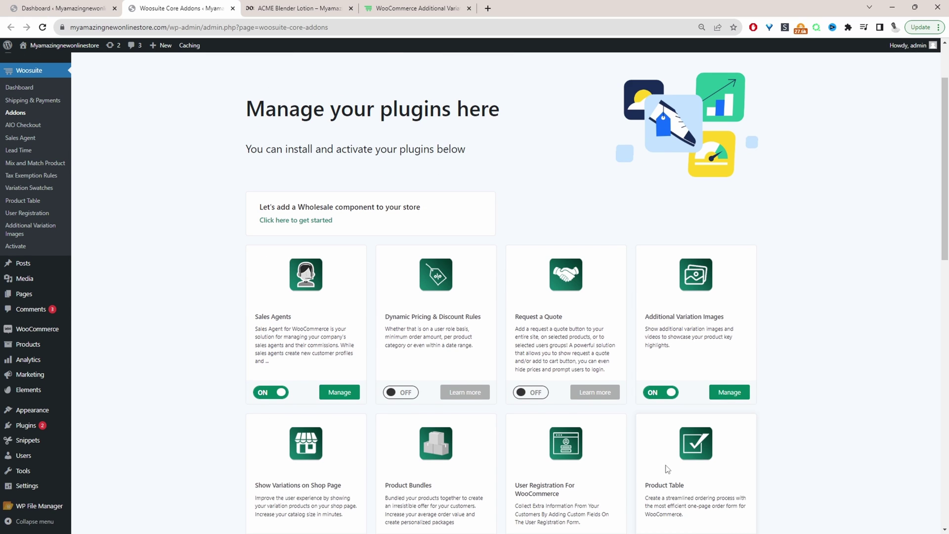
left_click(725, 392)
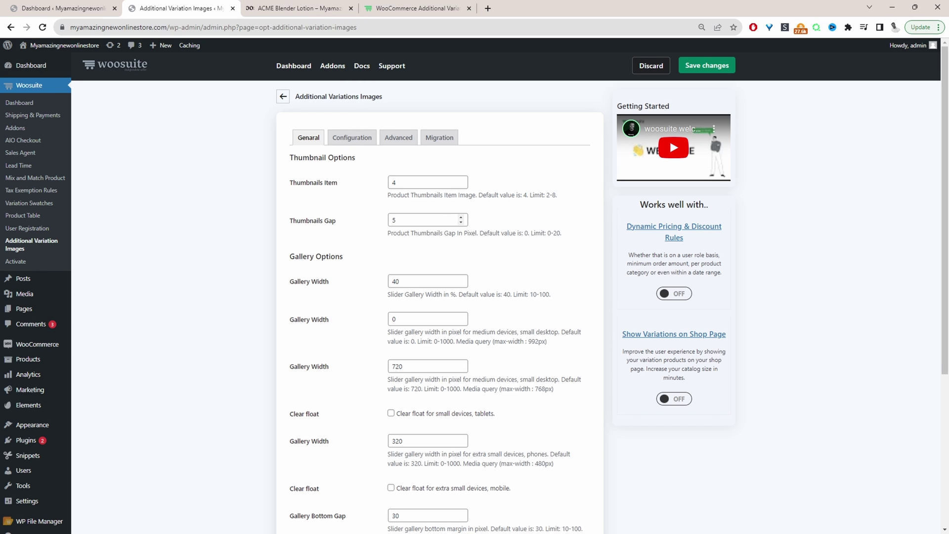
left_click(400, 221)
scroll(330, 285, "down", 1)
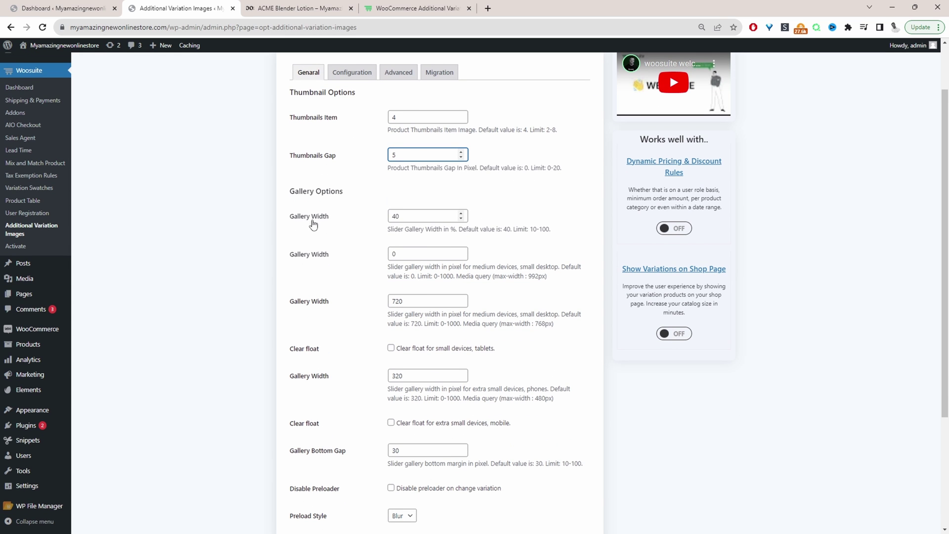
left_click(311, 14)
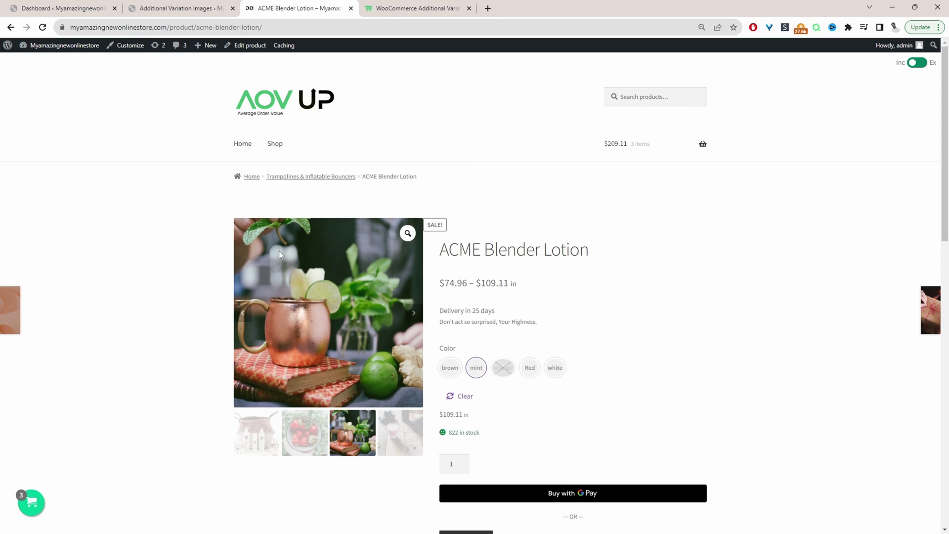
key("ctrl+shift+Tab")
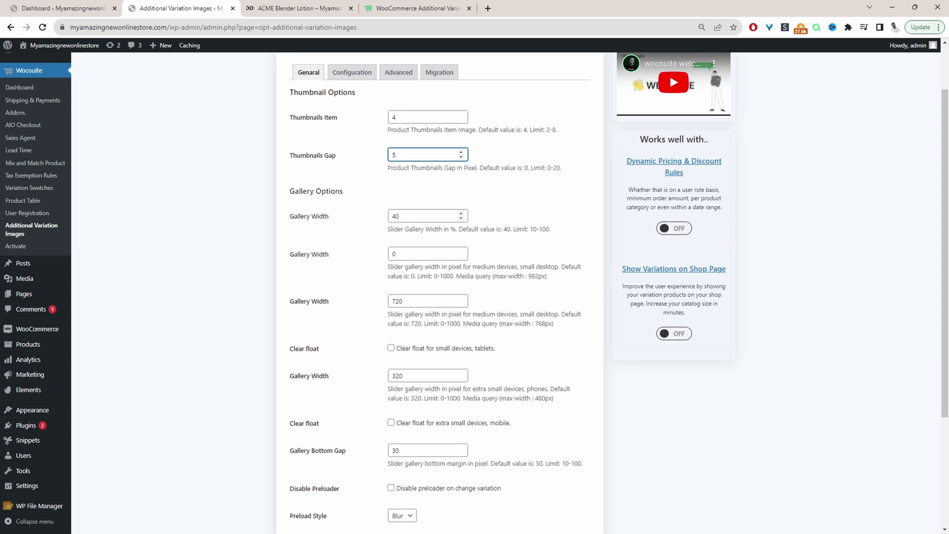
left_click(406, 216)
left_click_drag(405, 216, 393, 217)
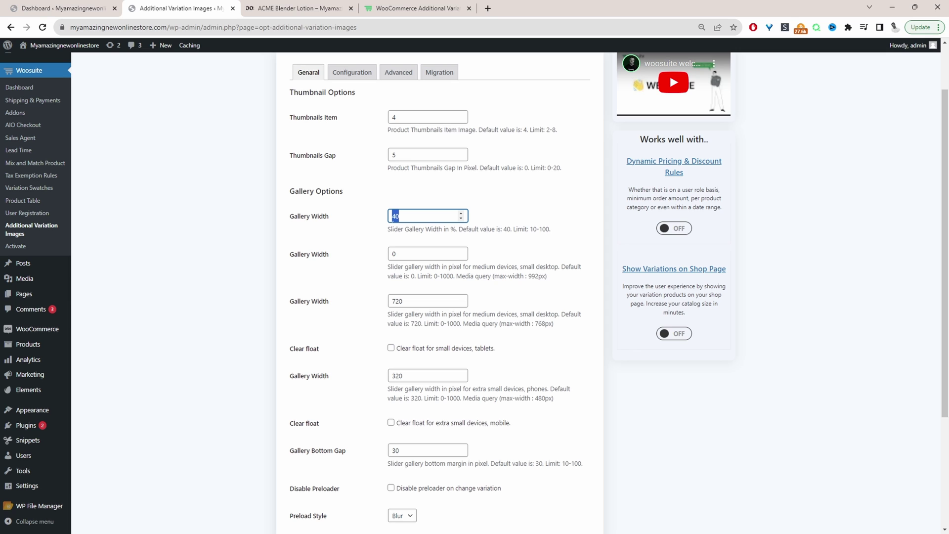
scroll(377, 220, "down", 1)
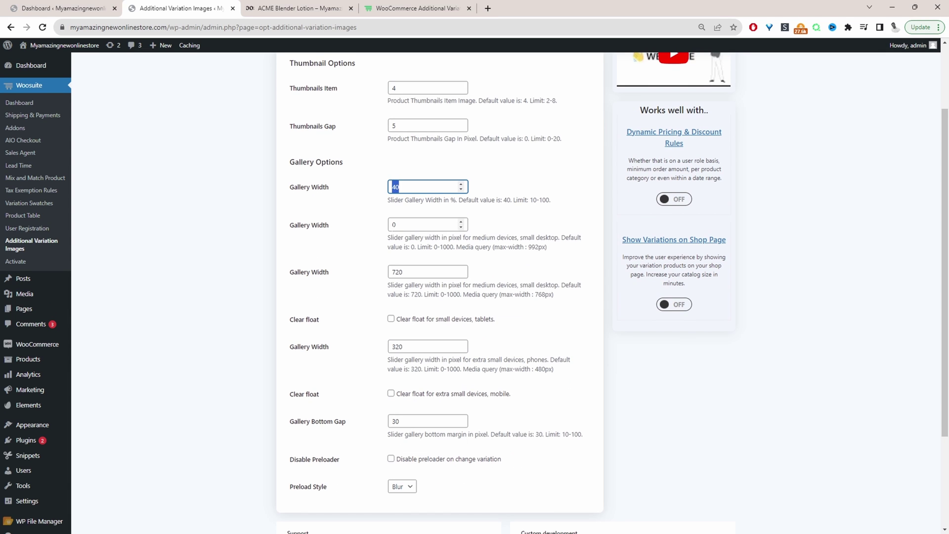
scroll(377, 220, "up", 2)
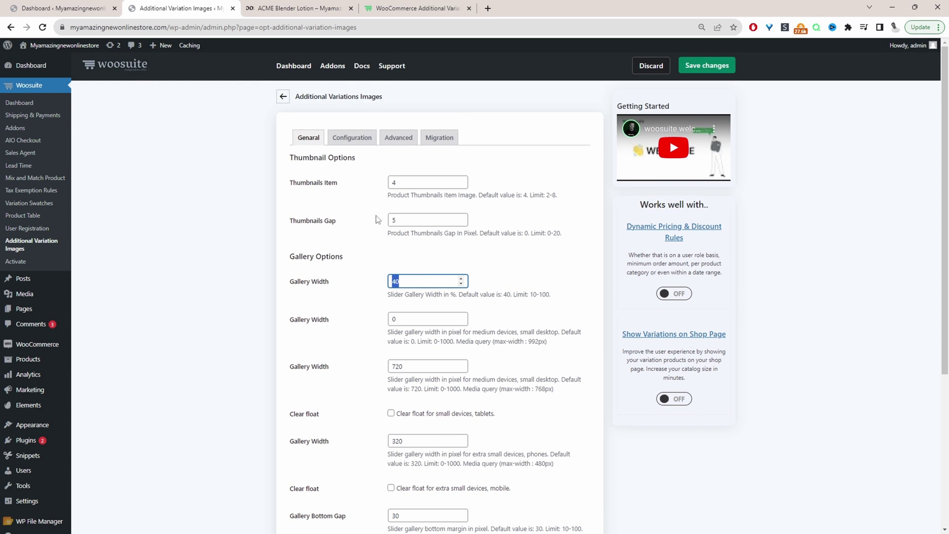
Step: In the gallery Configuration, set Thumbnail Display Position to Left and save changes
left_click(360, 141)
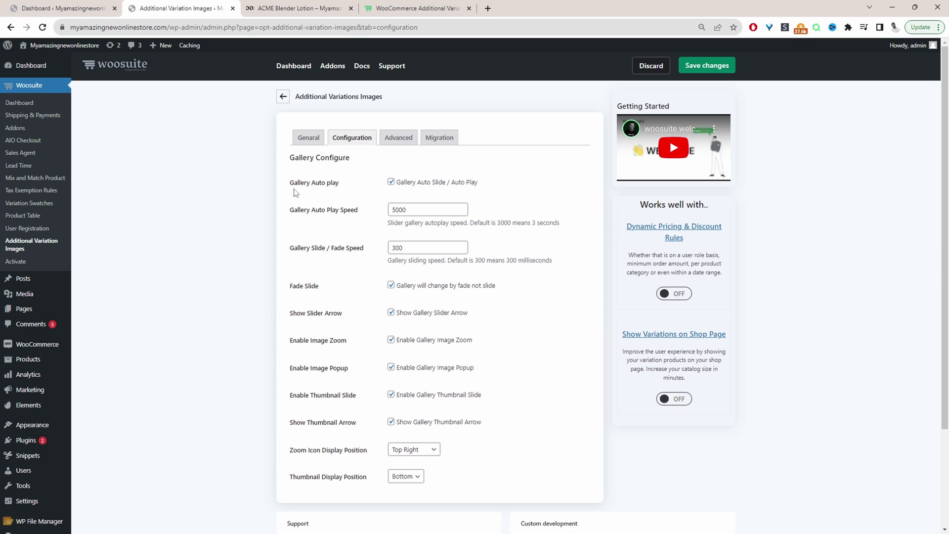
left_click_drag(295, 194, 368, 199)
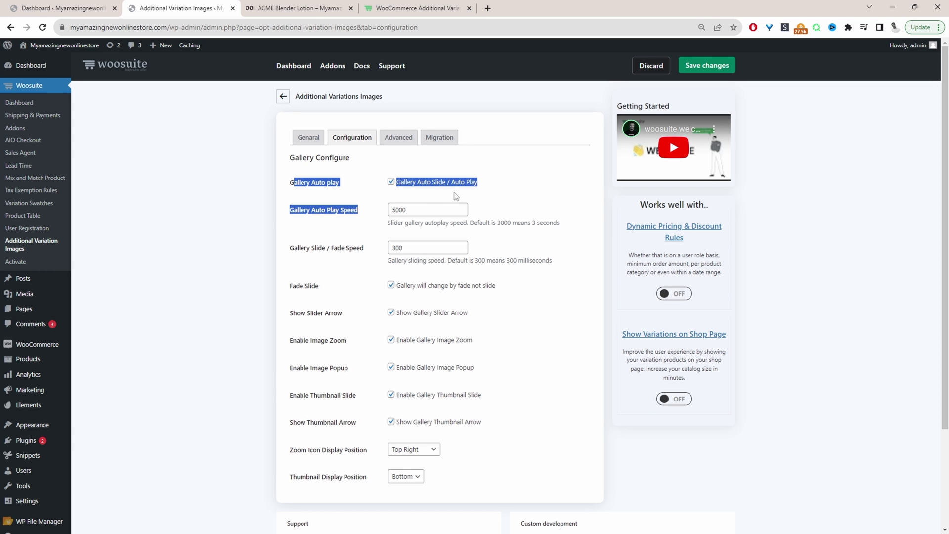
left_click(315, 227)
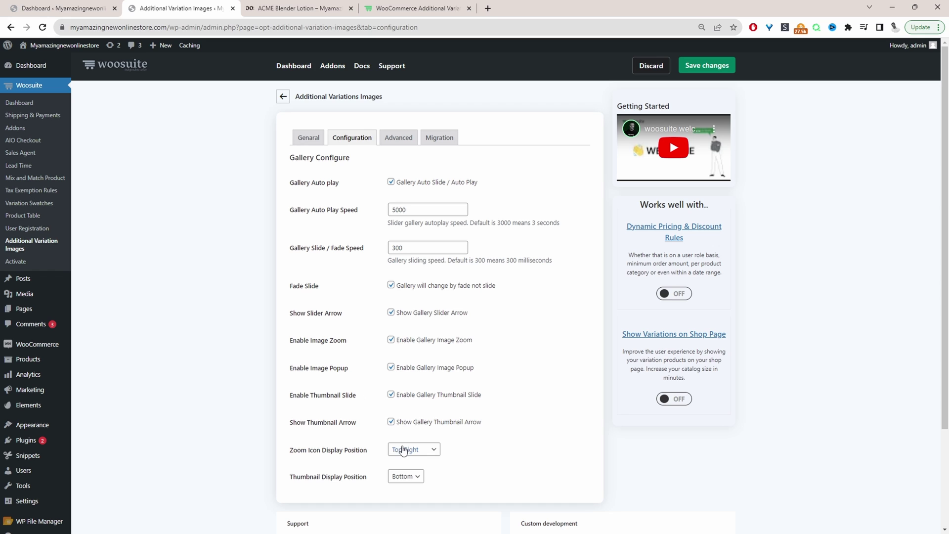
scroll(403, 450, "down", 1)
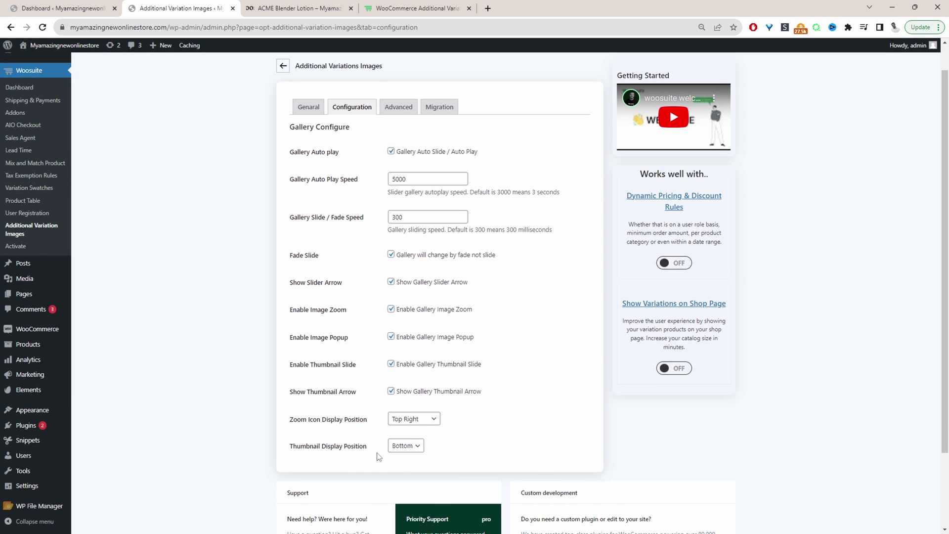
left_click(405, 445)
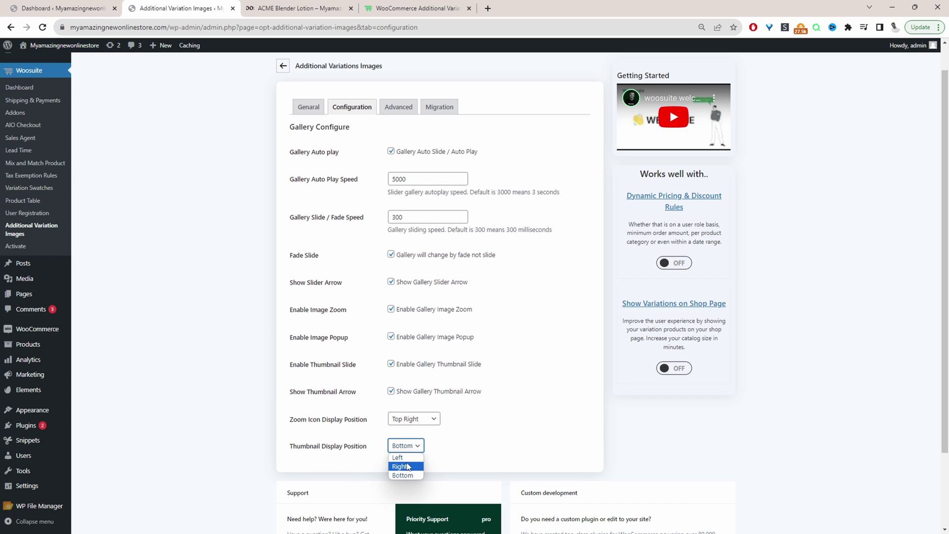
left_click(408, 457)
scroll(520, 351, "up", 1)
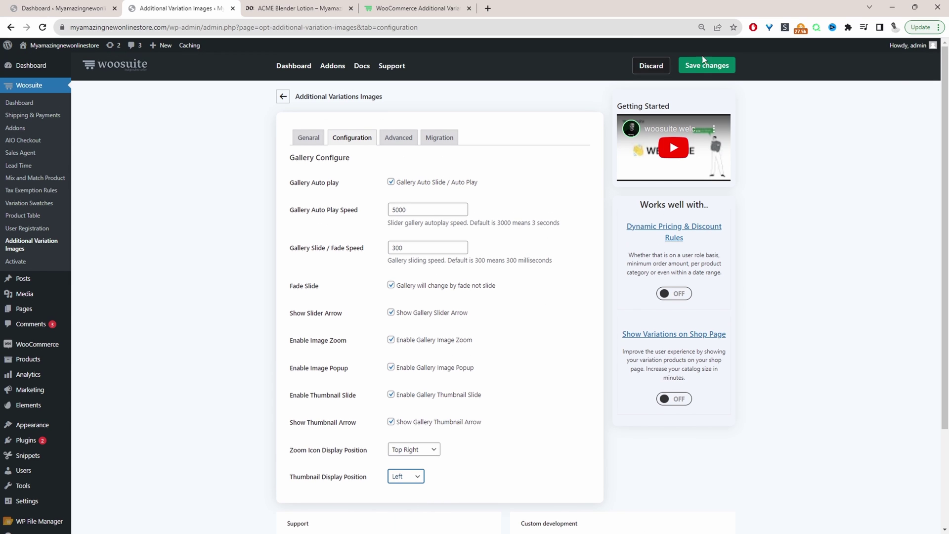
left_click(701, 72)
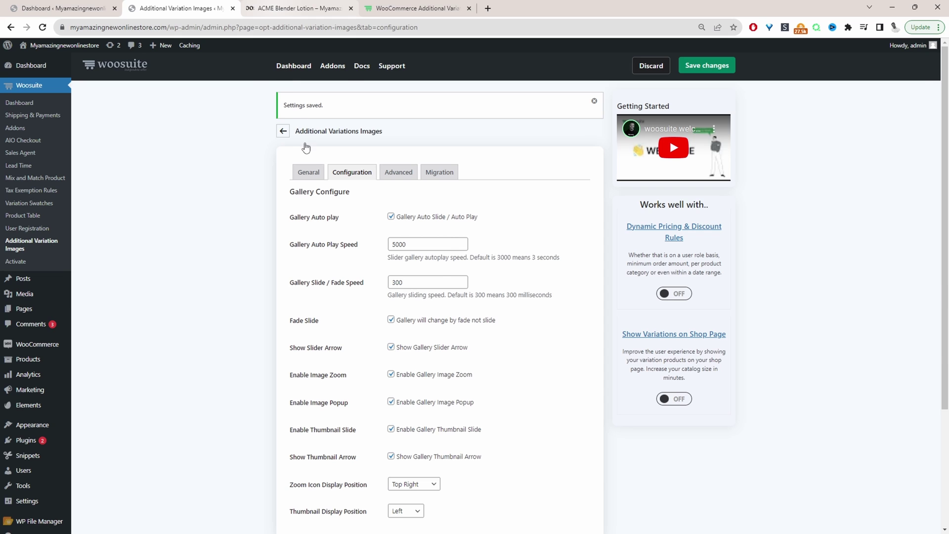
Step: Open the ACME Blender Lotion product page's Edit product screen from the admin bar
key("ctrl+Tab")
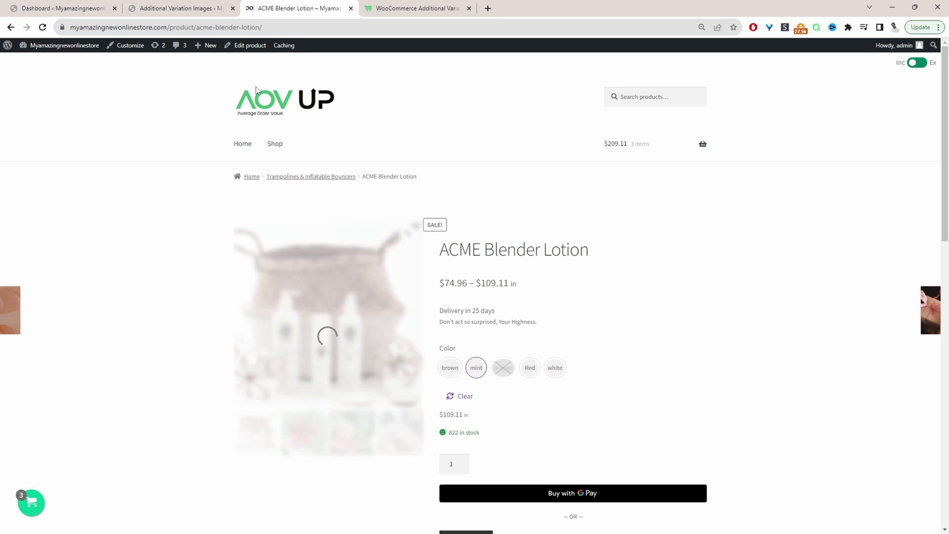
left_click(252, 47)
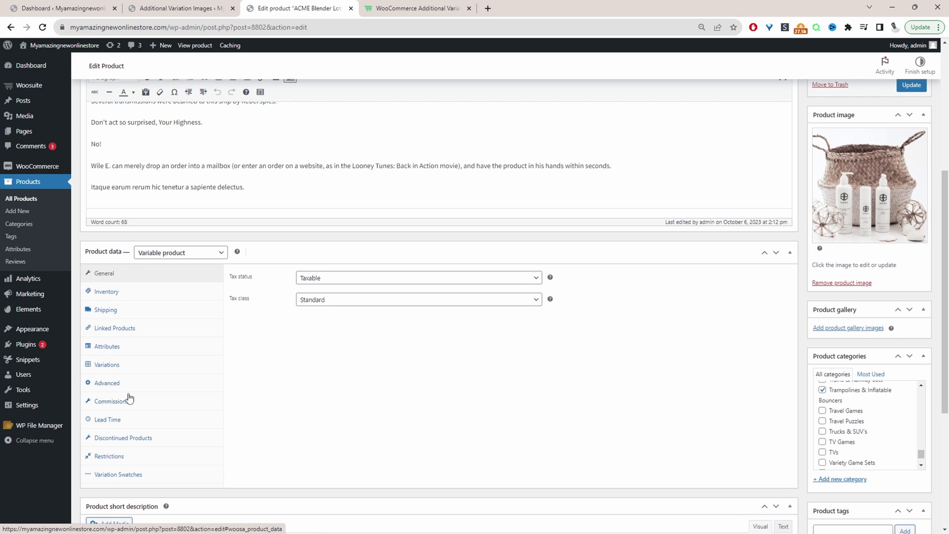
Step: Show the product's variations and expand the brown variation's details
left_click(120, 367)
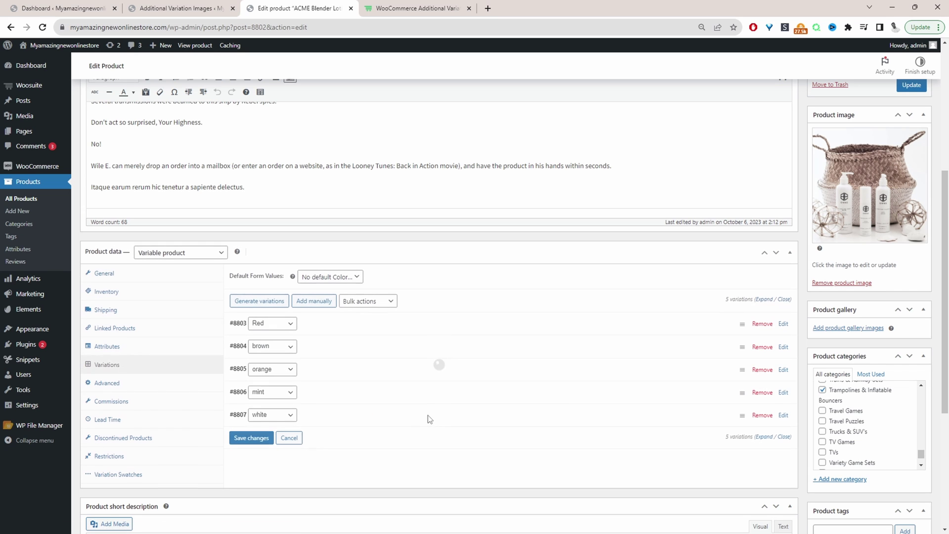
left_click(321, 395)
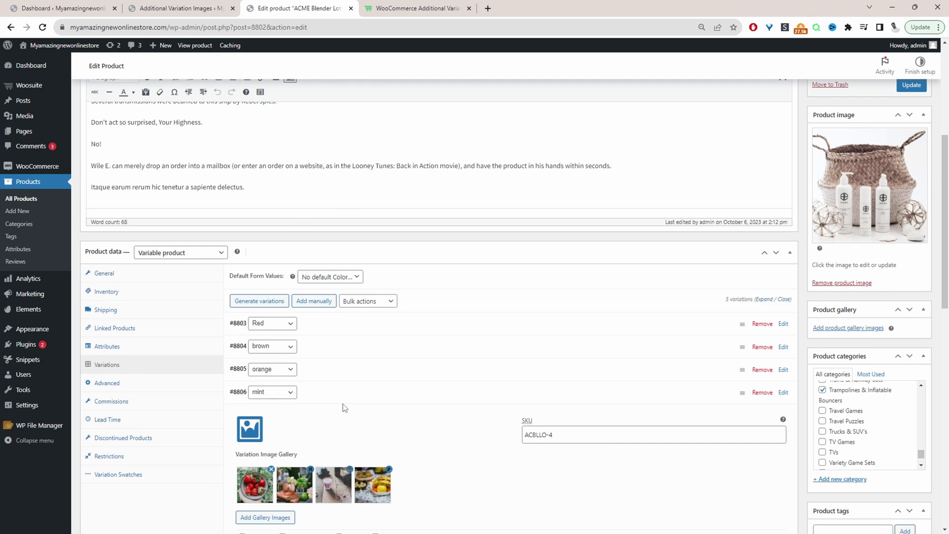
scroll(345, 408, "down", 3)
left_click(321, 229)
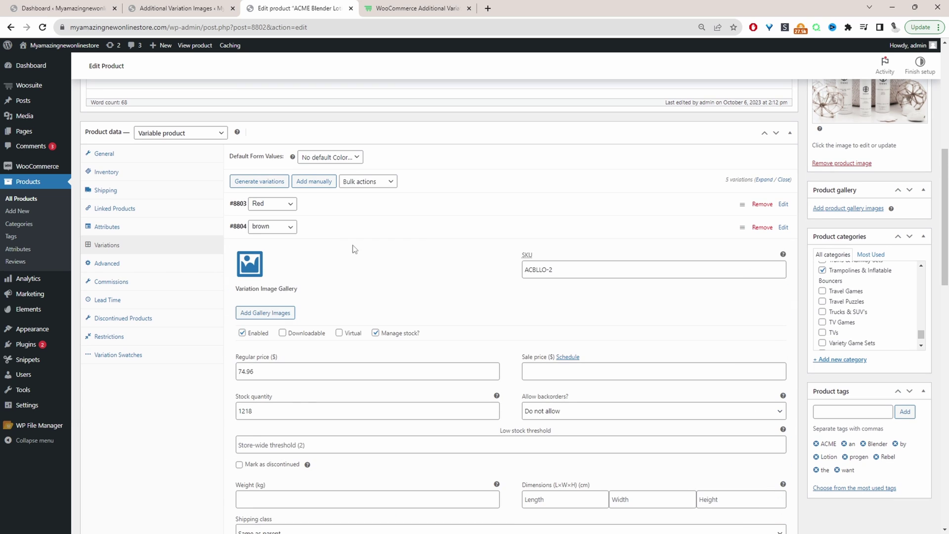
Step: Add gallery images, including the pizza and strawberry pictures, to the brown variation
left_click(250, 316)
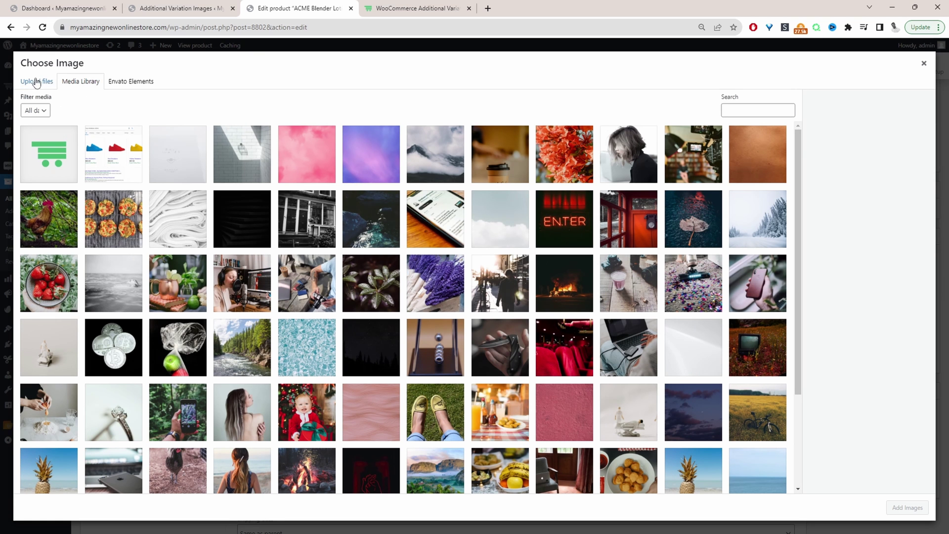
left_click(113, 226)
left_click(69, 284)
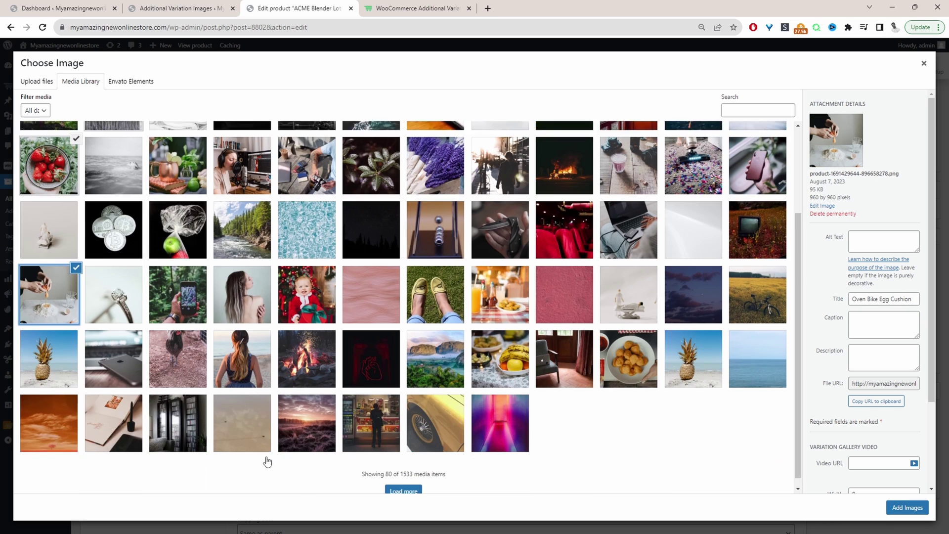
scroll(458, 420, "up", 5)
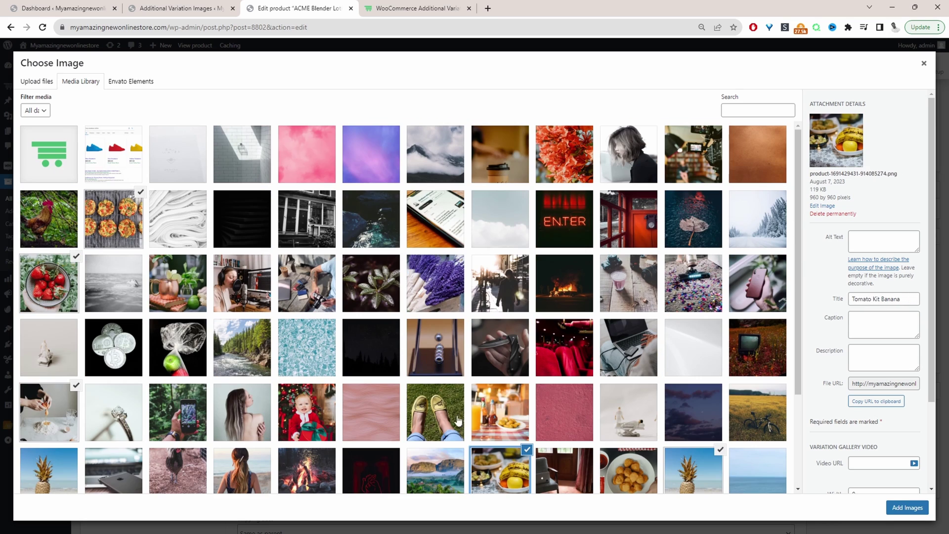
left_click(913, 513)
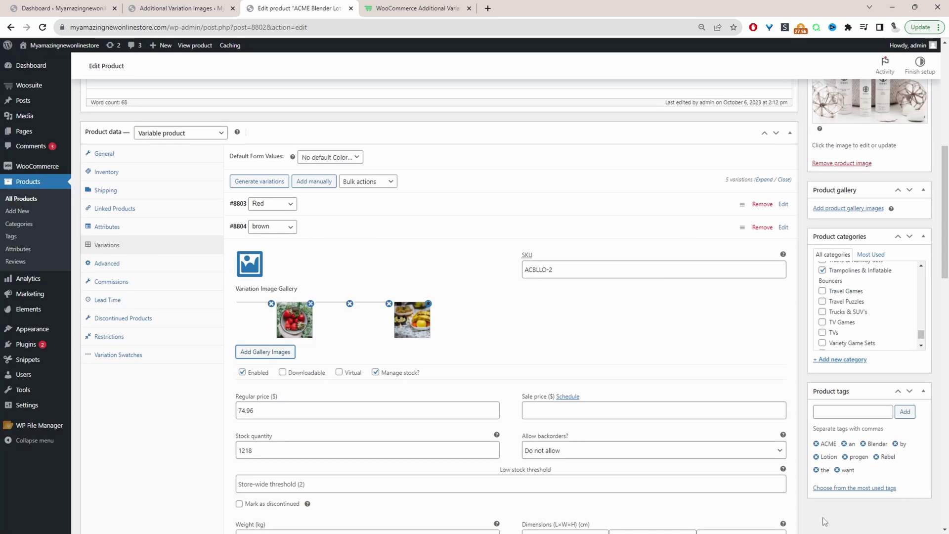
Step: Set the juice and snacks picture as the brown variation image and update the product
left_click(249, 266)
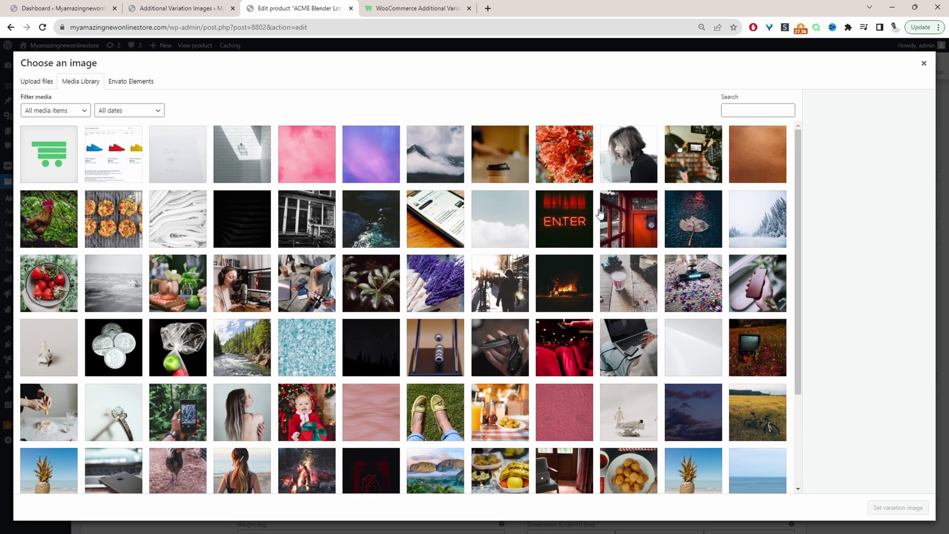
left_click(588, 406)
scroll(588, 406, "down", 3)
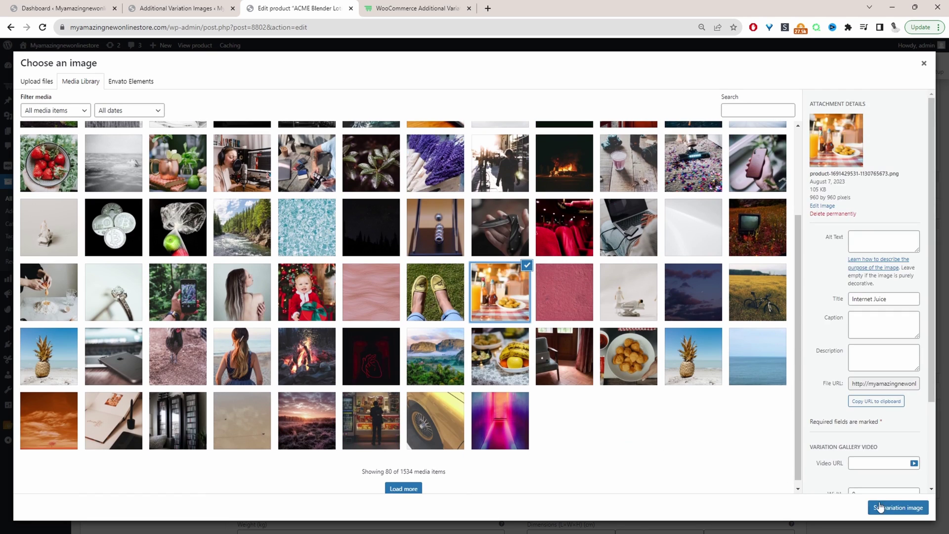
left_click(899, 508)
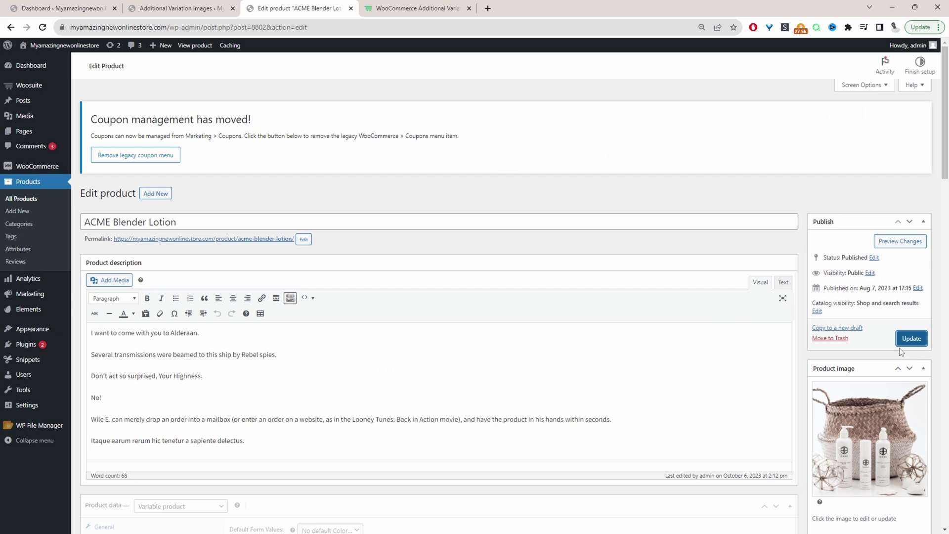
left_click(912, 339)
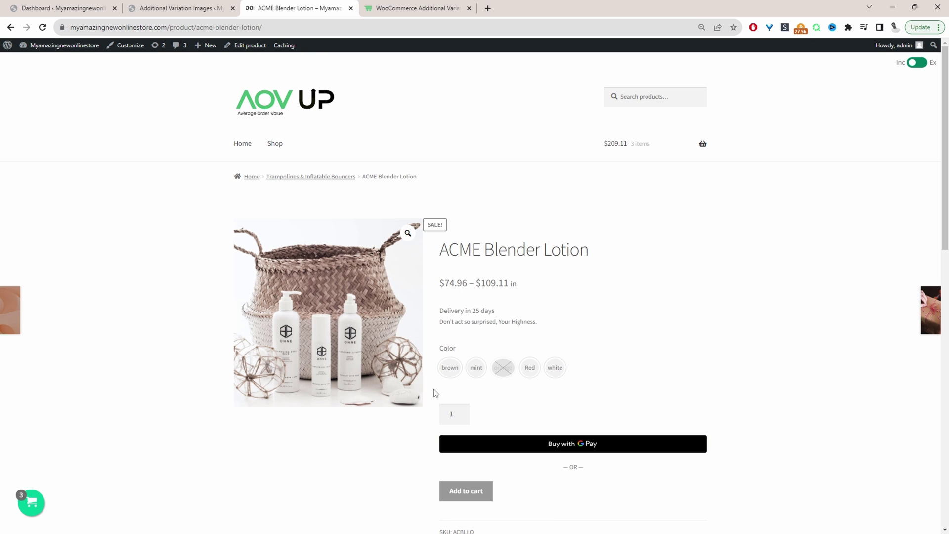
Step: Select the brown colour swatch to show its gallery with left-side thumbnails
left_click(451, 373)
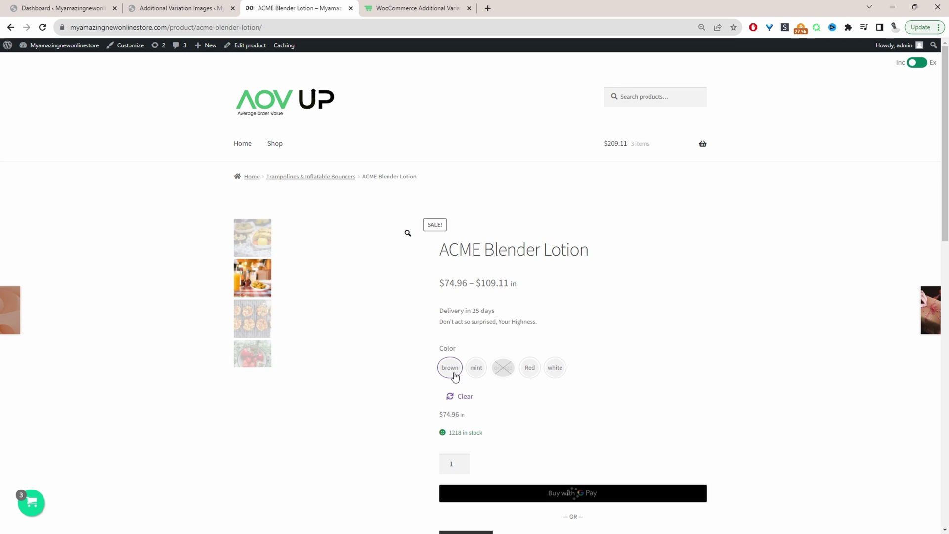